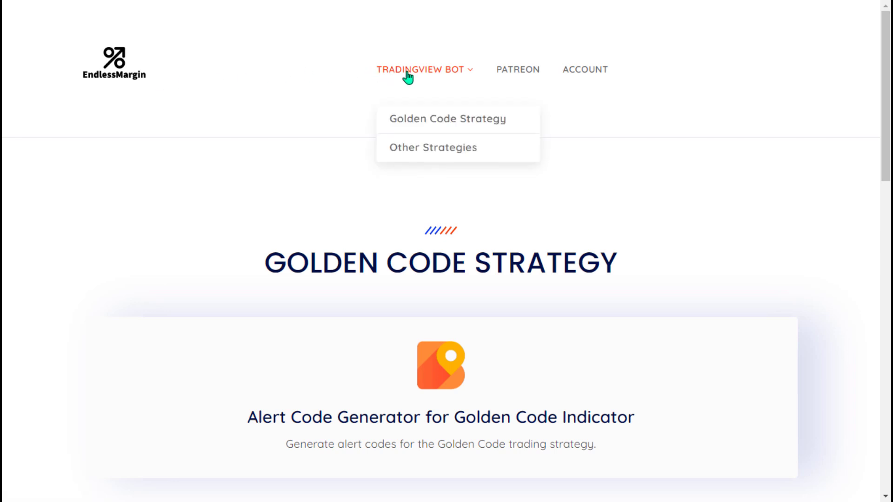
- Browse the EndlessMargin homepage, visit the Account login page, then reveal the TradingView Bot dropdown
scroll(359, 110, down, 10)
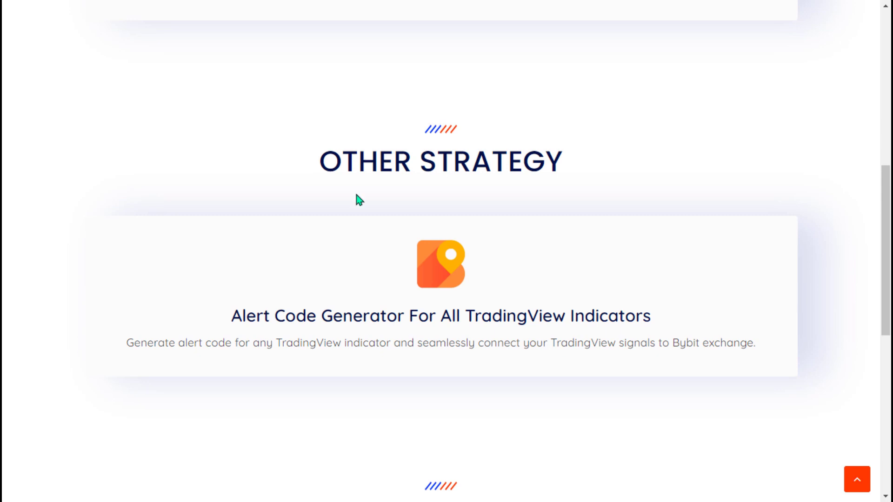
scroll(356, 195, down, 7)
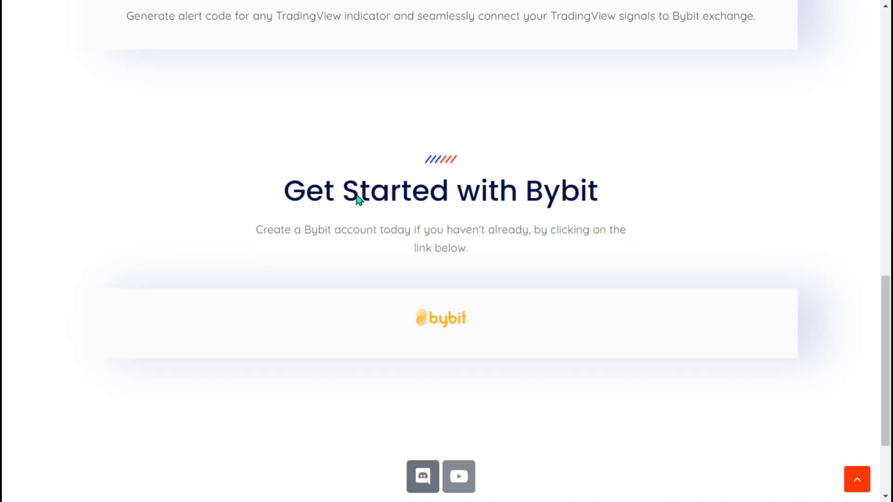
scroll(350, 195, up, 7)
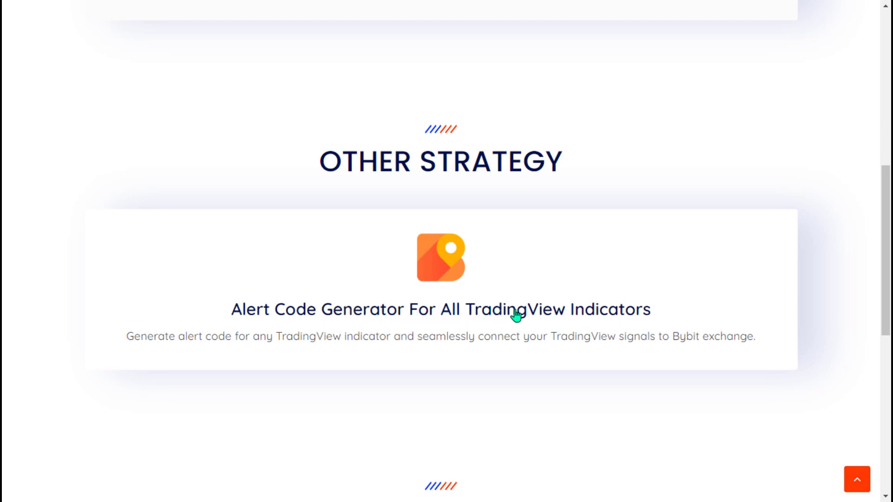
scroll(623, 314, up, 10)
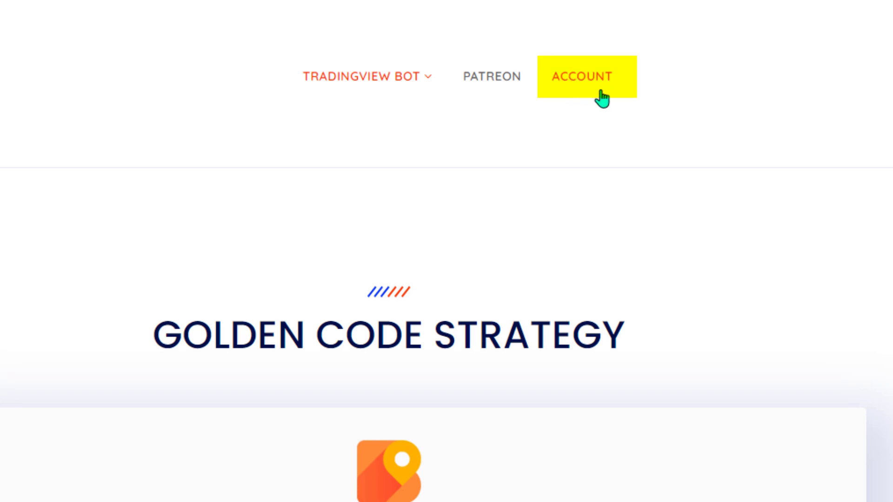
click(600, 92)
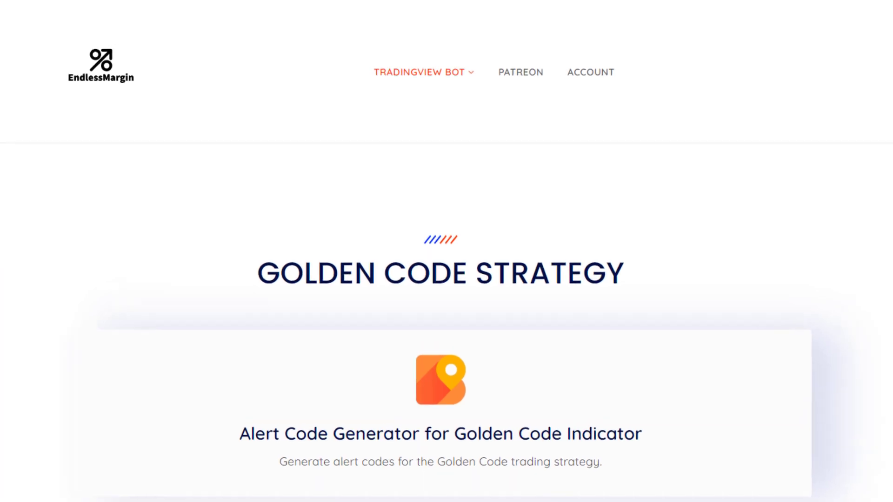
mouse_move(407, 92)
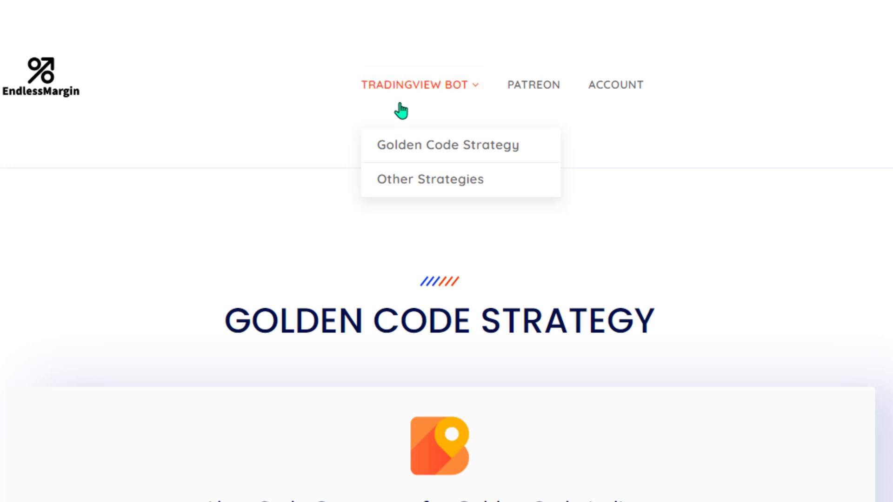
- Open the Other Strategies alert code generator and review its Mainnet, order, margin and take-profit fields
click(415, 188)
drag(888, 101, 890, 152)
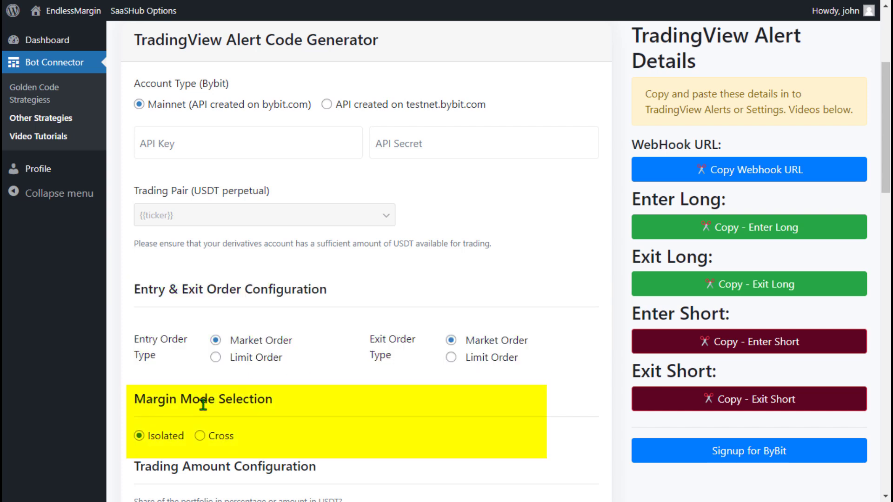
scroll(172, 440, down, 8)
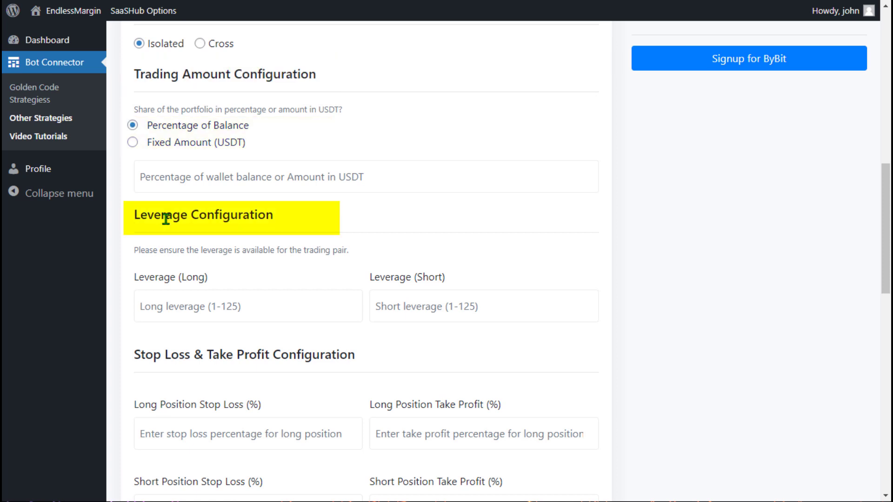
scroll(142, 104, down, 5)
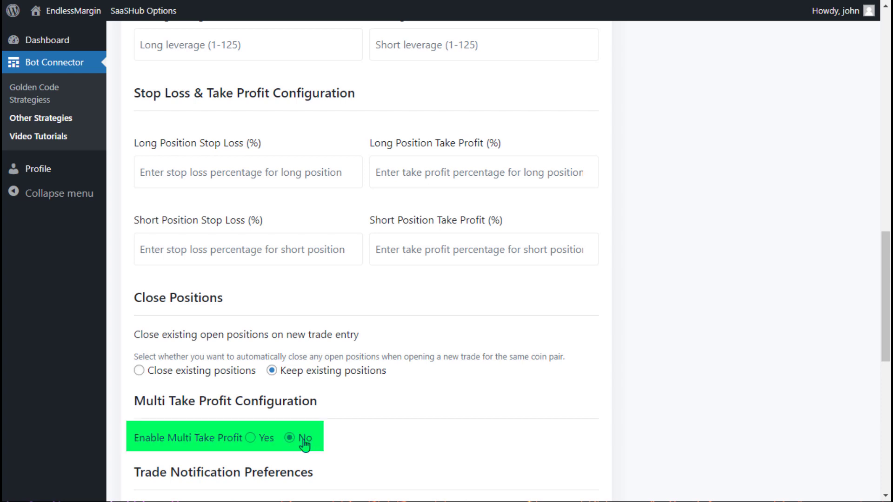
scroll(132, 86, down, 8)
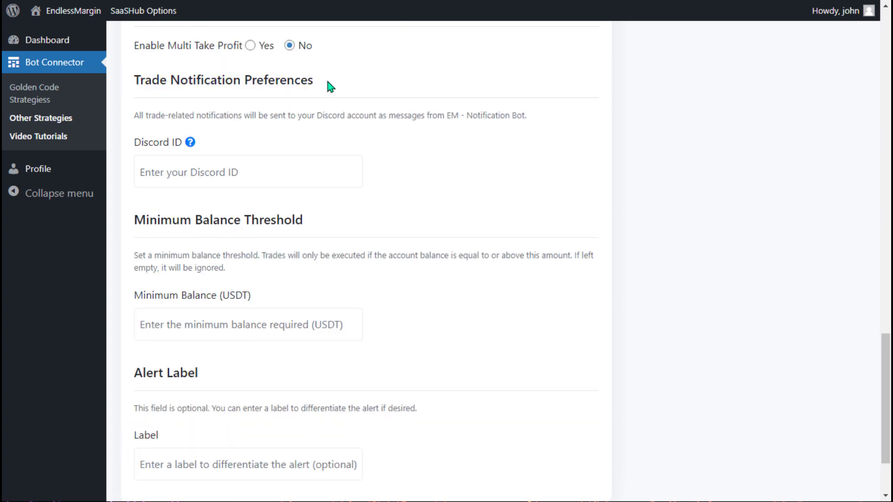
right_click(155, 172)
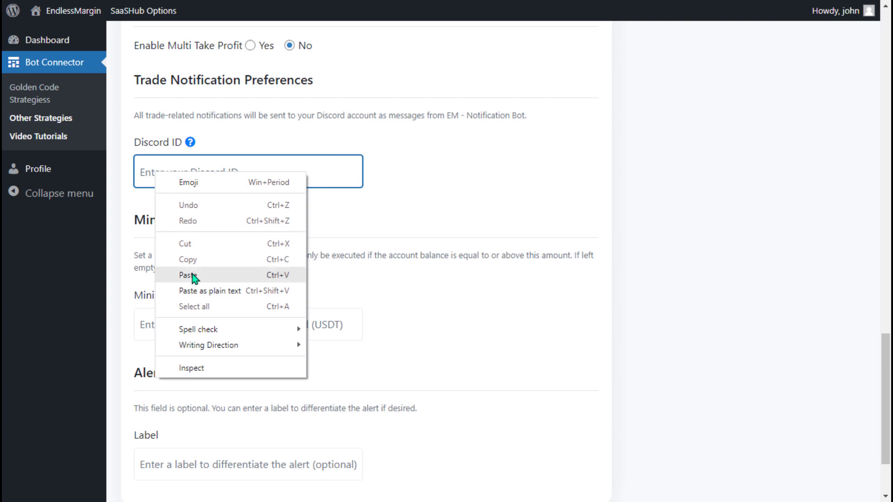
click(144, 167)
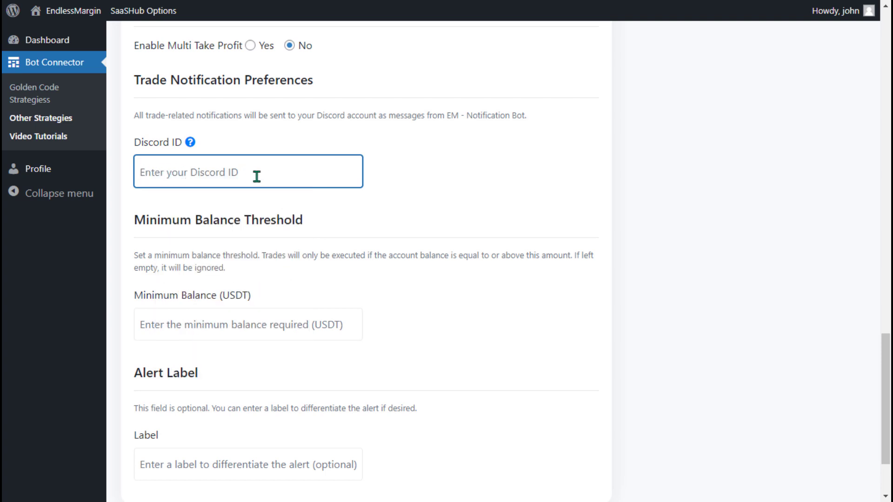
click(149, 209)
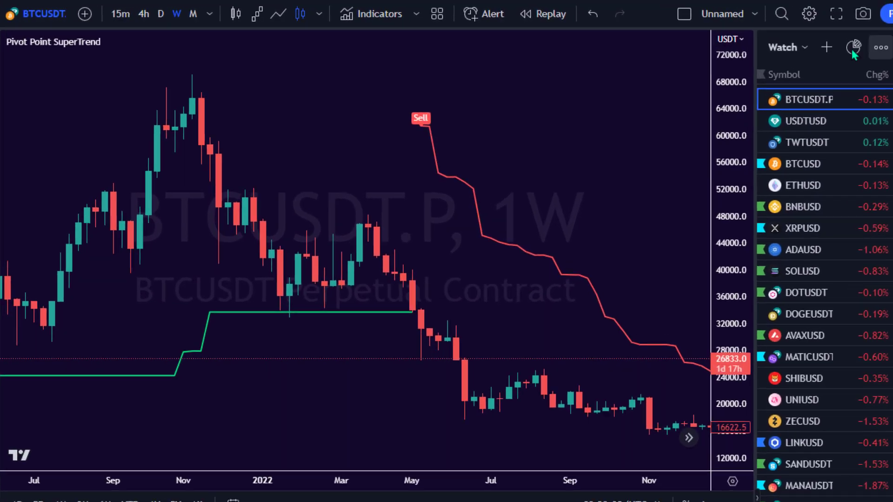
- Browse the Bybit perpetual swap crypto symbols in the Add symbol list
click(827, 48)
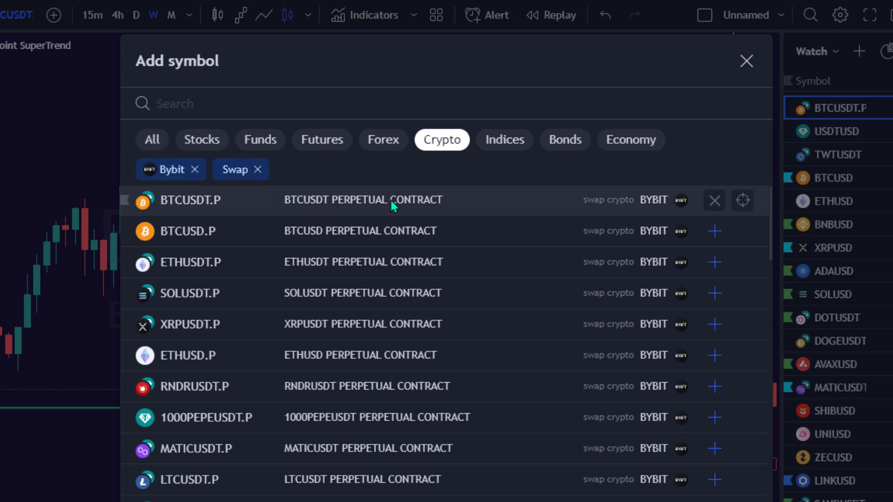
scroll(297, 228, down, 3)
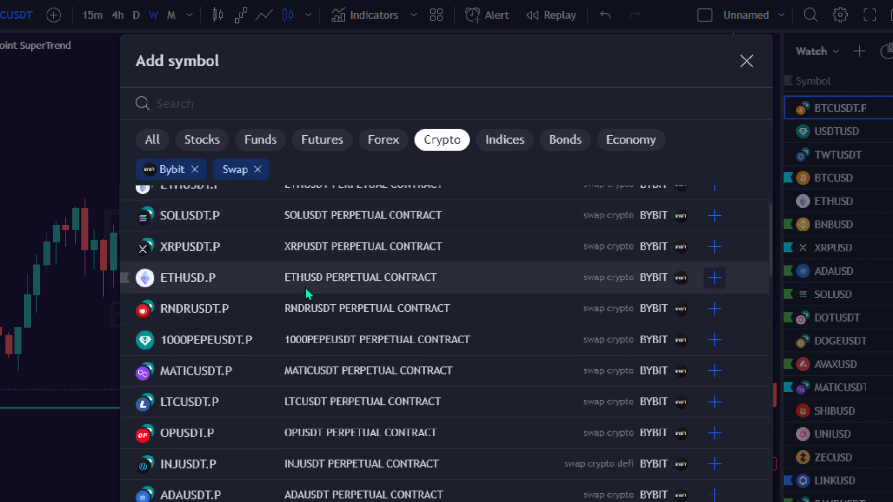
scroll(320, 350, down, 3)
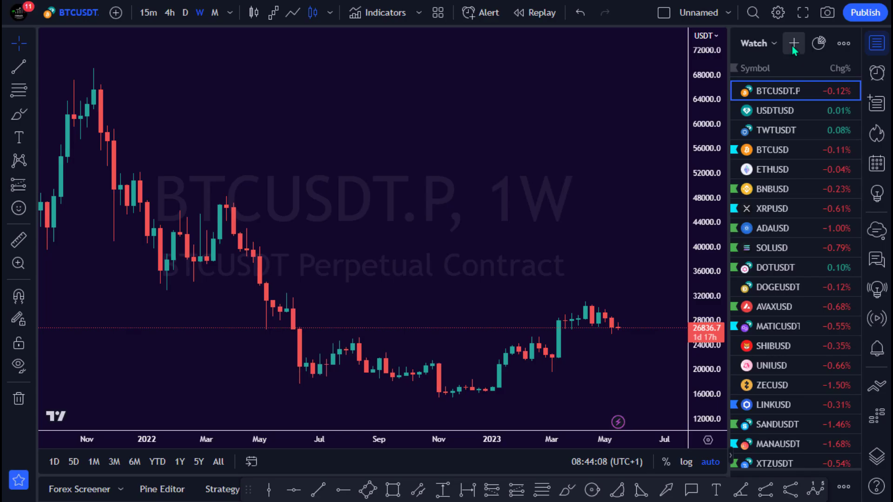
- Add the 'Pivot Point Supertrend' community indicator to the BTCUSDT.P weekly chart
click(793, 41)
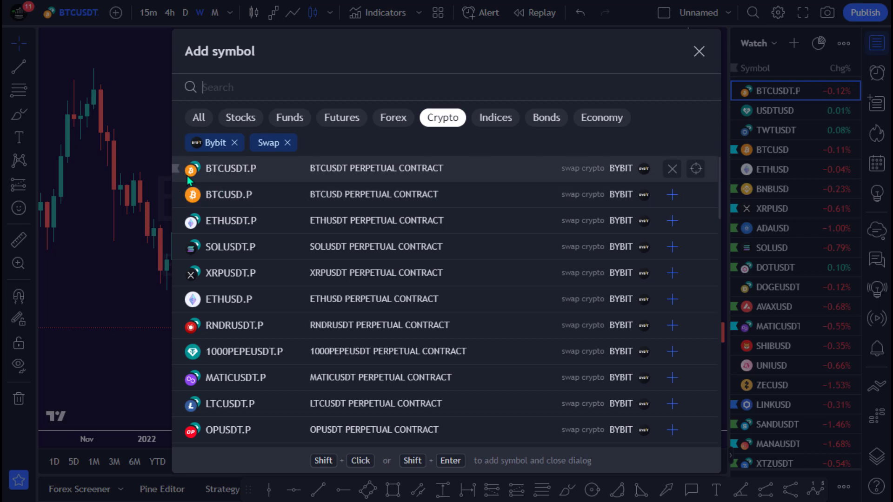
click(698, 52)
click(377, 13)
text(Pivot Point Supertrend)
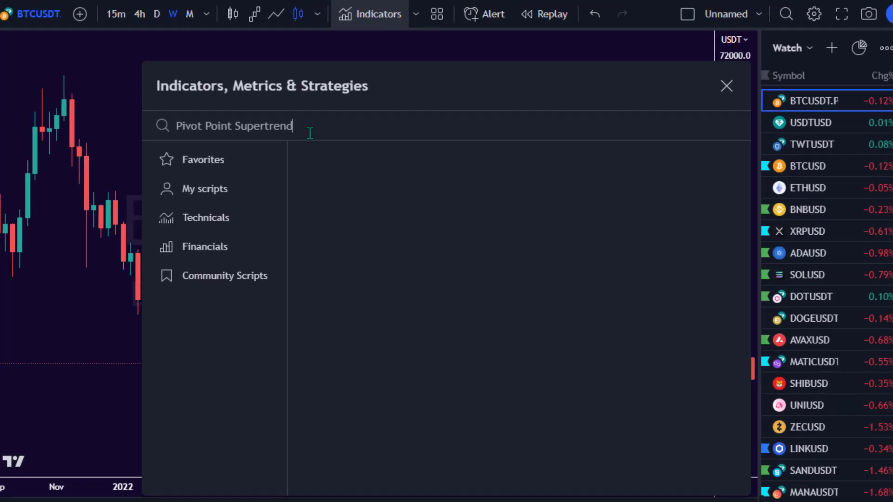
click(324, 227)
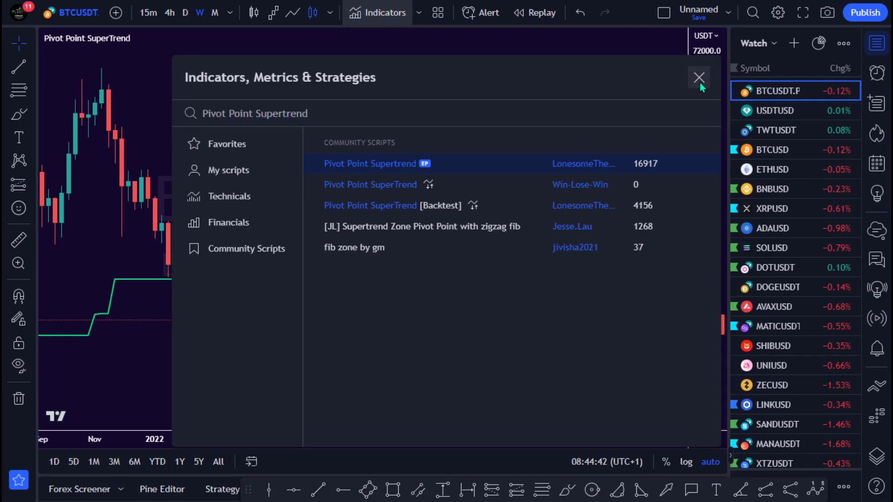
click(801, 108)
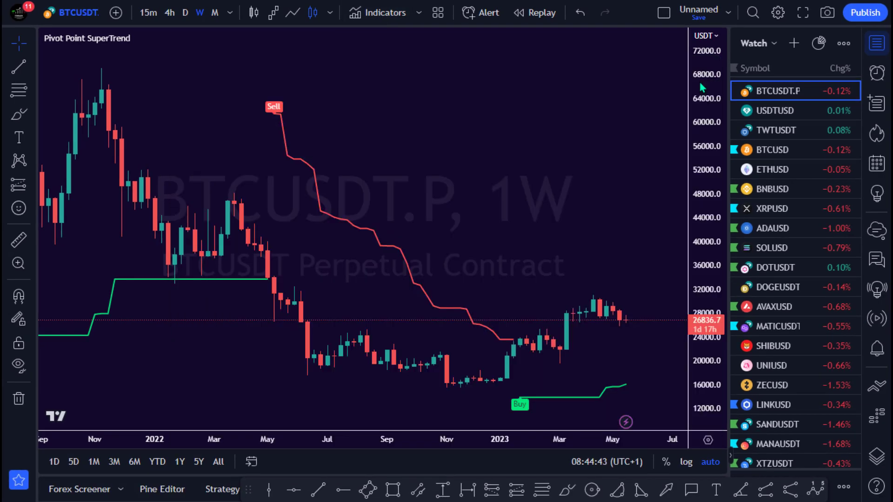
- Create an alert on the Pivot Point SuperTrend (2, 3, 10) Buy Signal, triggering Once Per Bar
right_click(291, 157)
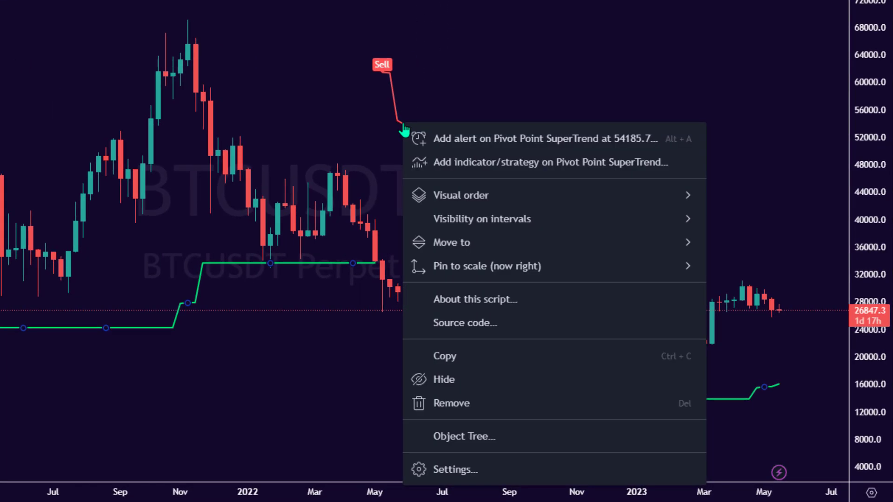
click(433, 136)
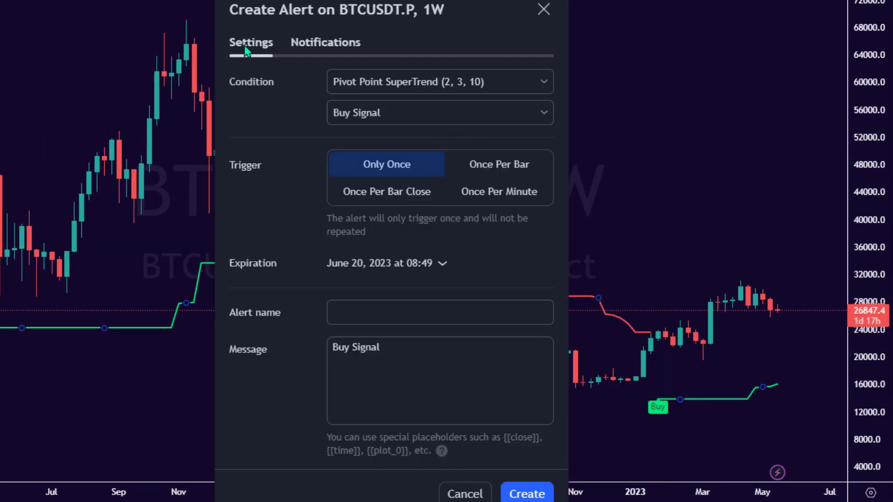
click(438, 82)
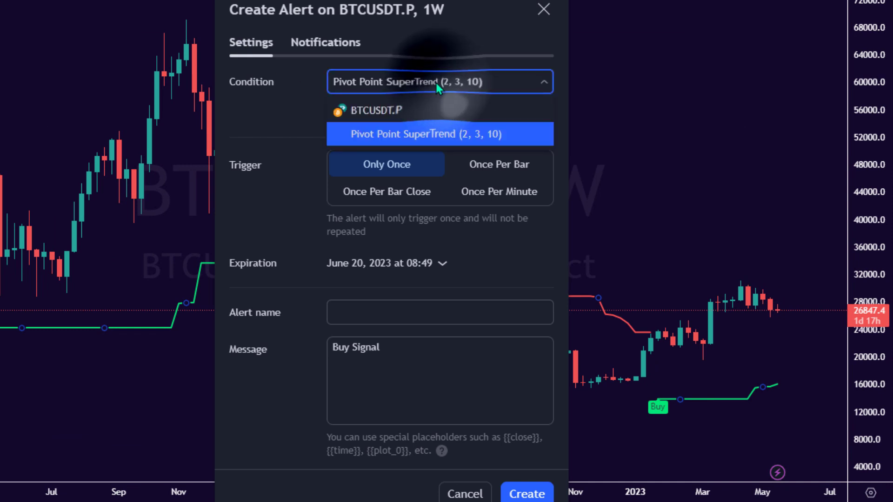
click(407, 133)
click(403, 117)
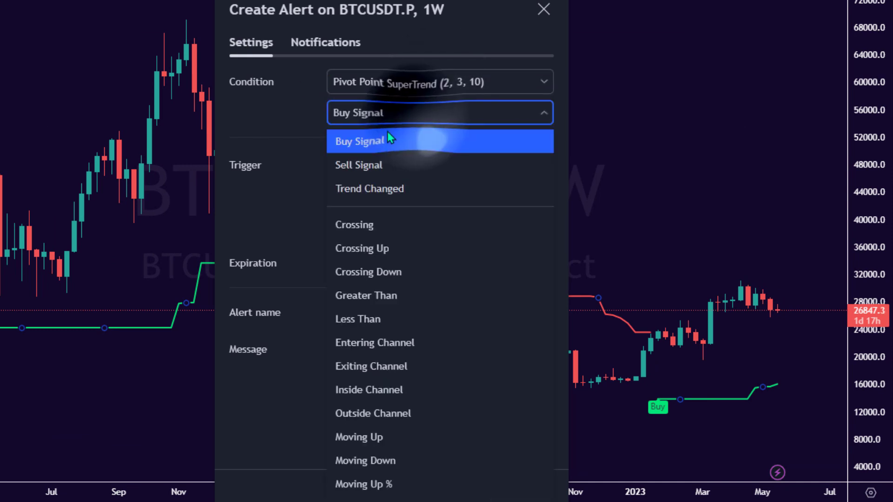
click(364, 142)
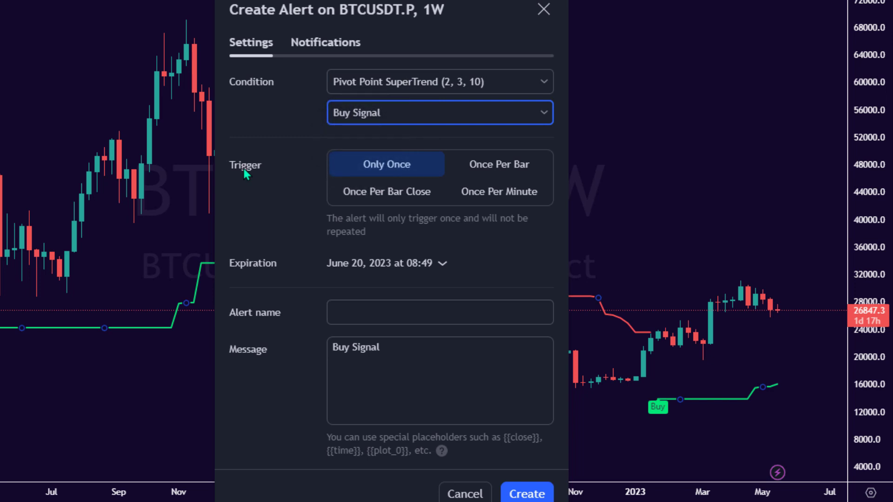
click(482, 162)
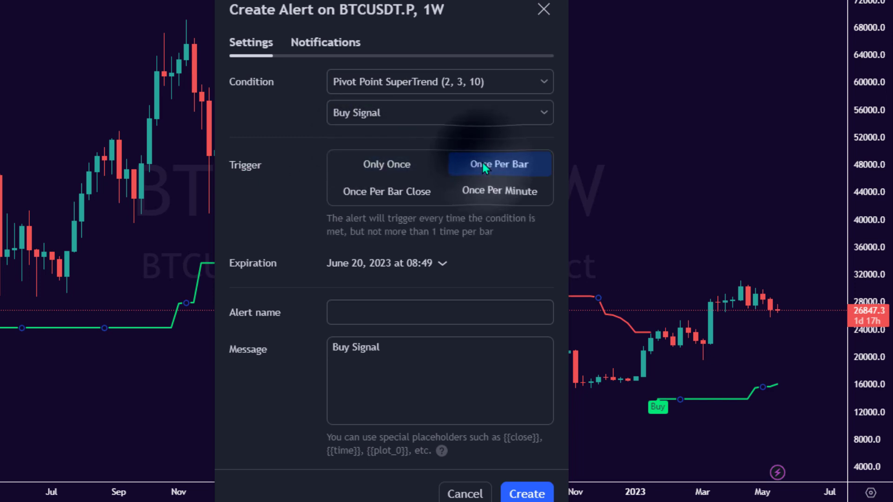
- Name the alert 'Buy Alert' and paste the Enter Long code as its message
click(353, 308)
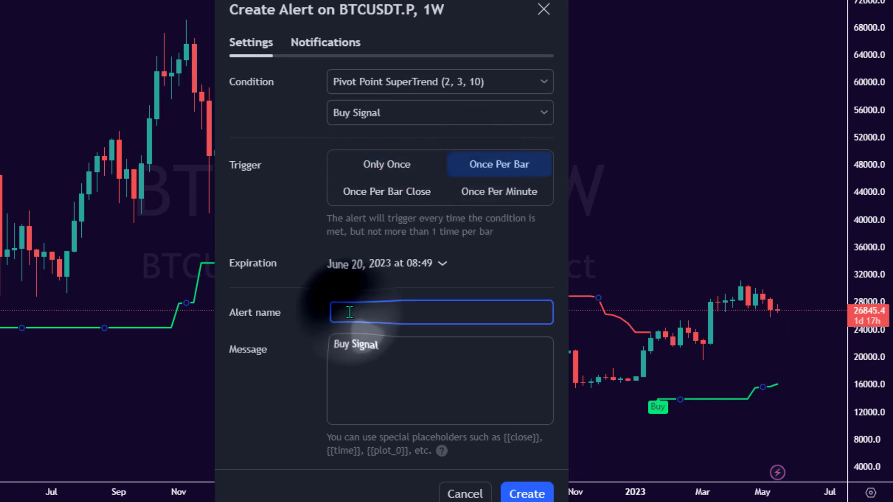
text(Buy Al)
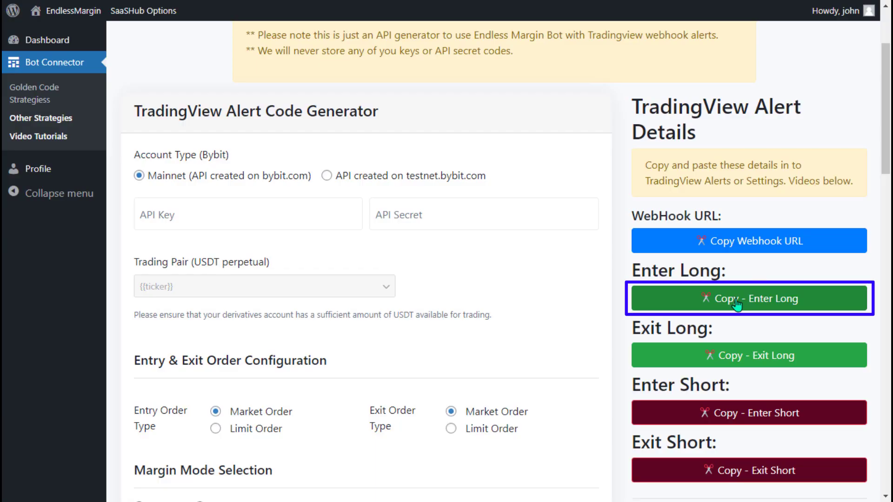
click(737, 302)
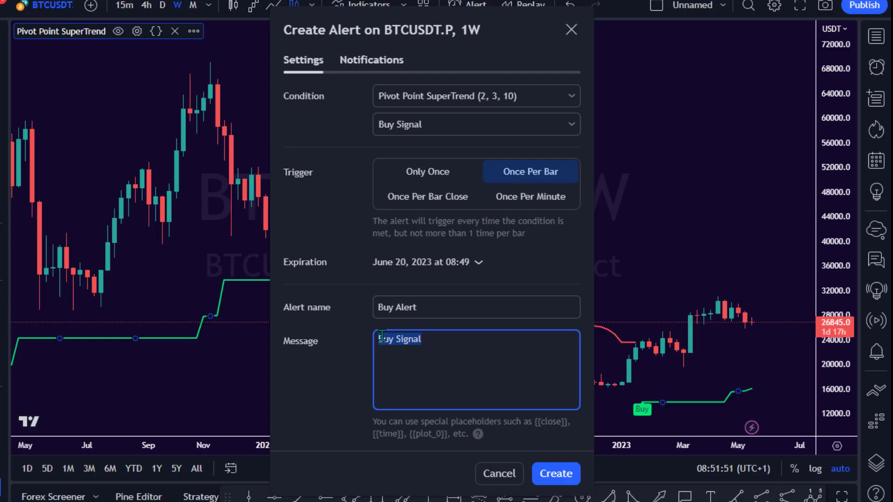
right_click(381, 337)
click(416, 123)
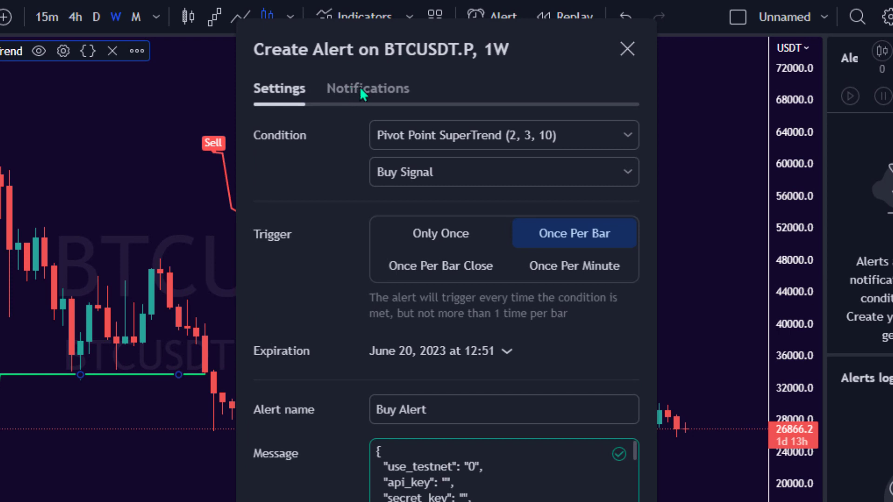
- Enable Webhook URL with the EndlessMargin webhook address and create the Buy Alert
click(362, 90)
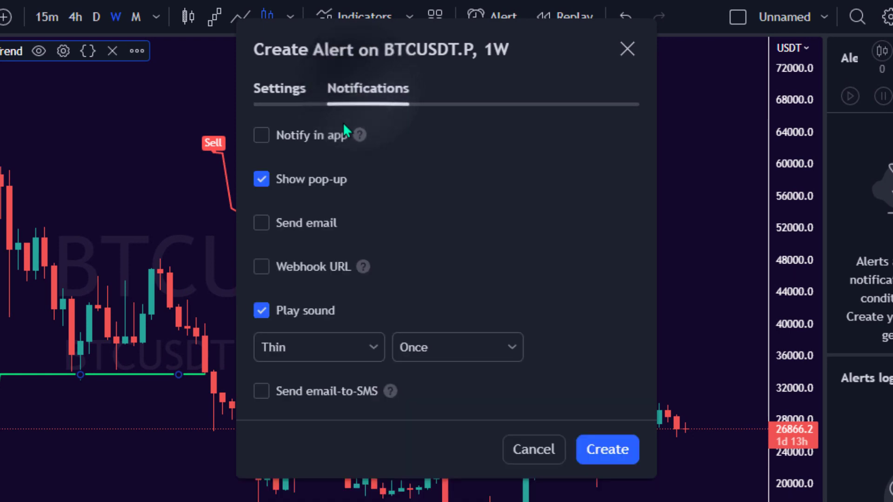
click(262, 267)
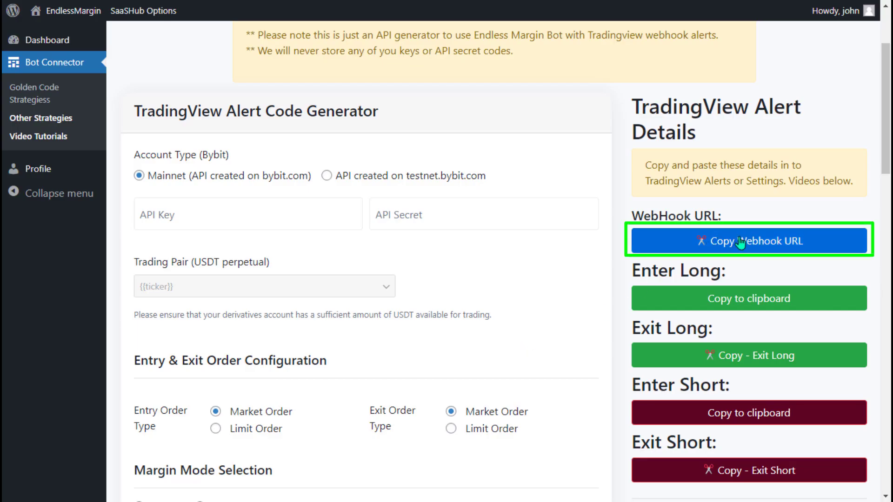
click(752, 241)
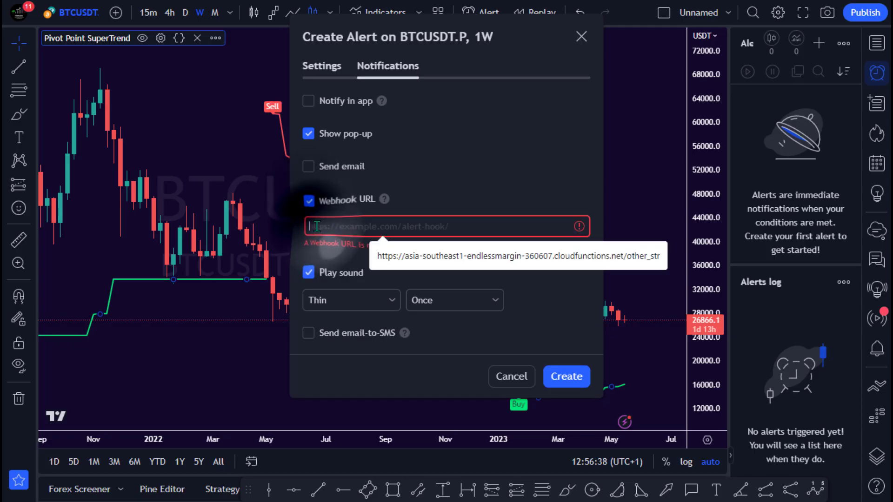
right_click(316, 226)
click(351, 339)
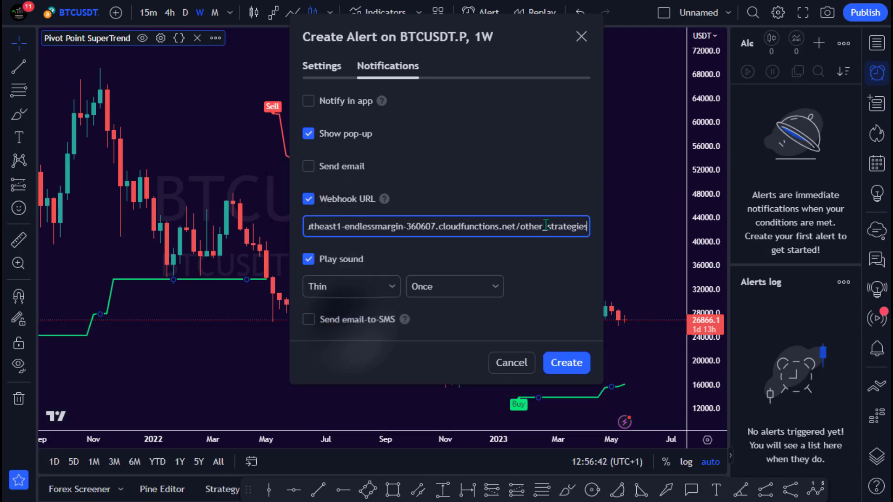
click(561, 362)
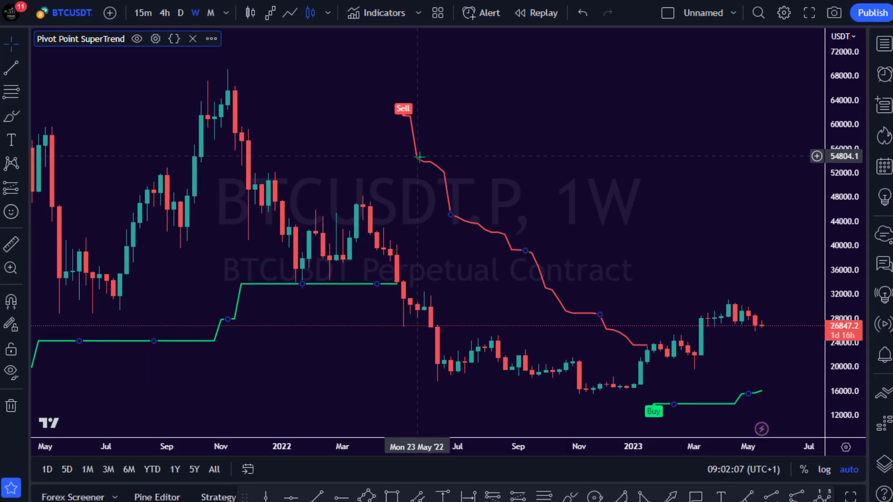
- Set up a second alert on the Pivot Point SuperTrend Sell Signal, Once Per Bar, named 'Sell A'
right_click(418, 156)
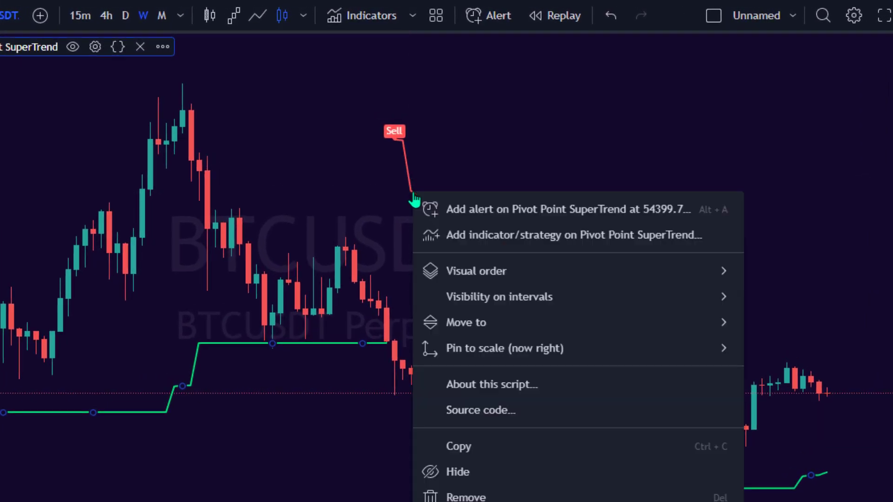
click(469, 210)
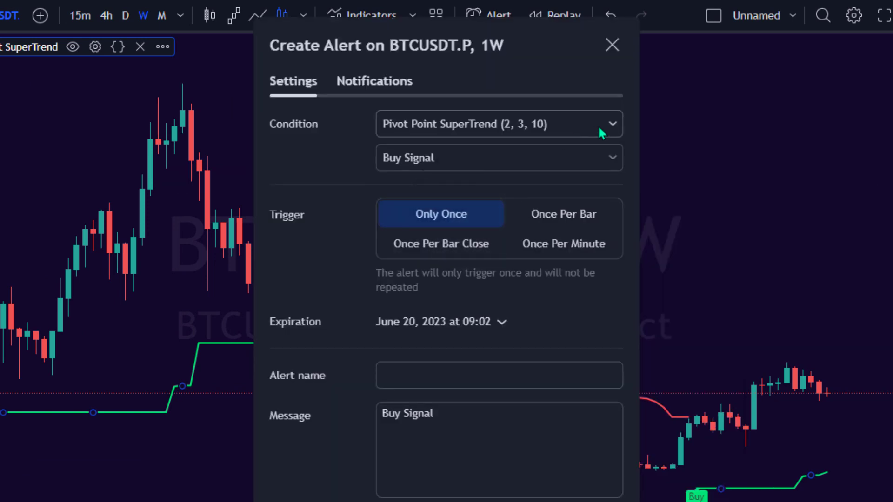
click(599, 125)
click(434, 177)
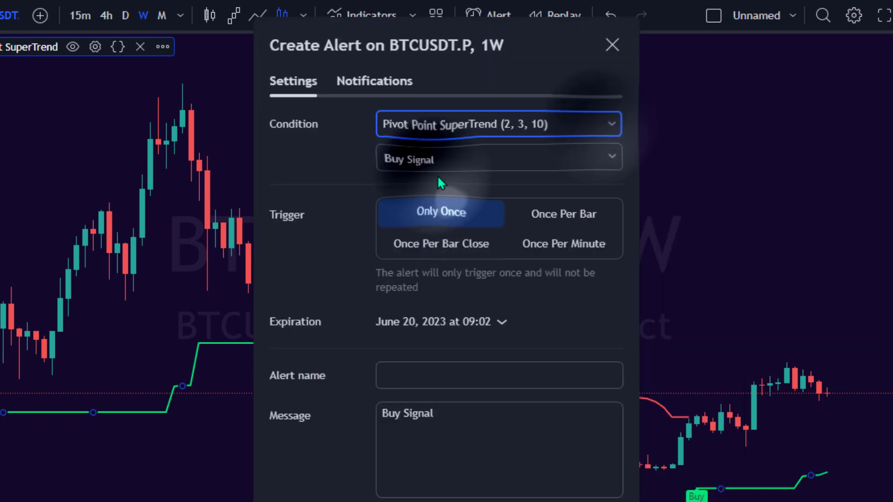
click(438, 163)
click(409, 210)
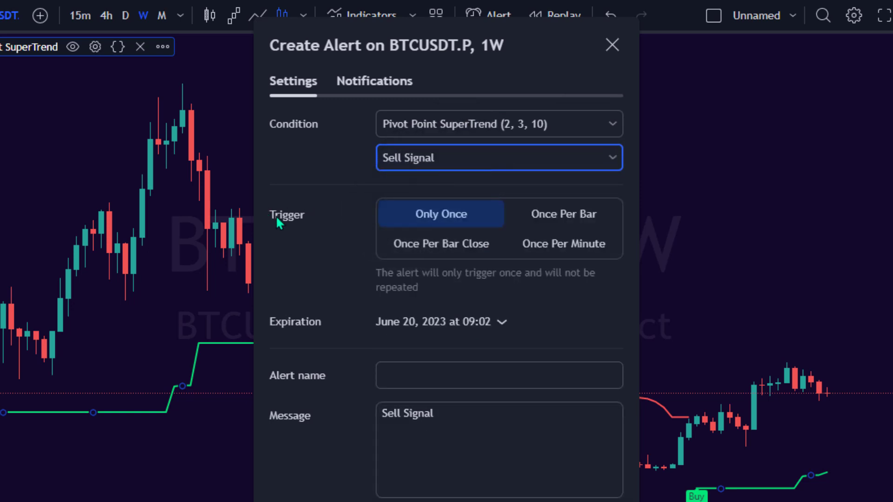
click(560, 214)
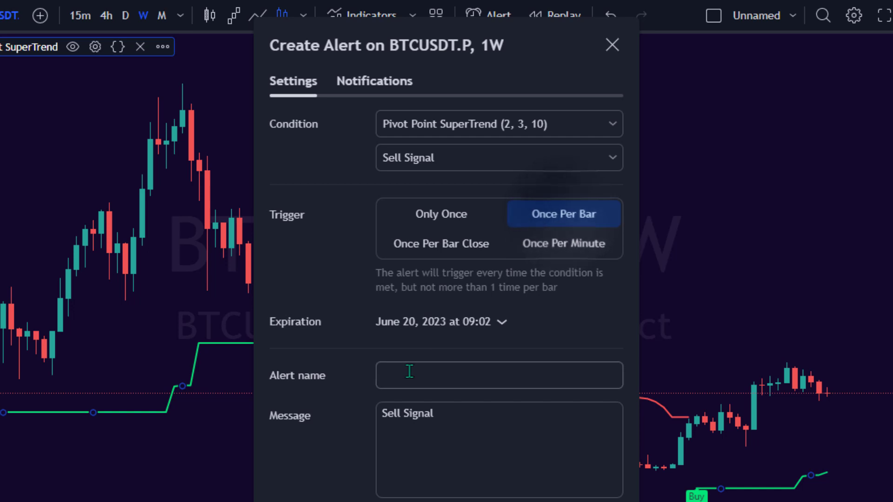
click(391, 374)
text(Sell A)
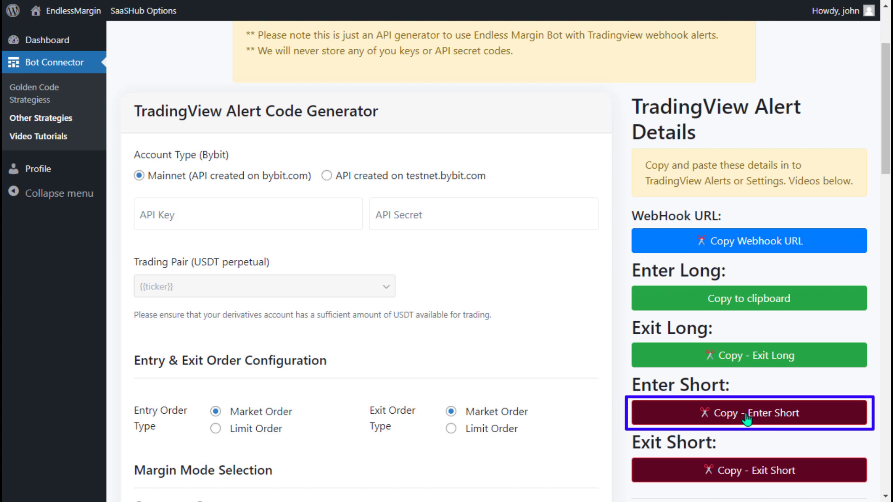
- Paste the Enter Short code into the Sell alert's message
click(746, 419)
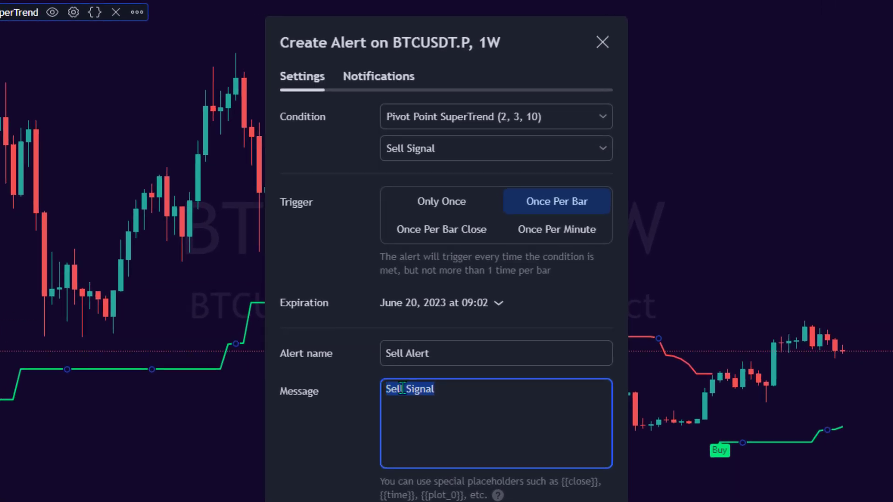
right_click(402, 389)
click(404, 203)
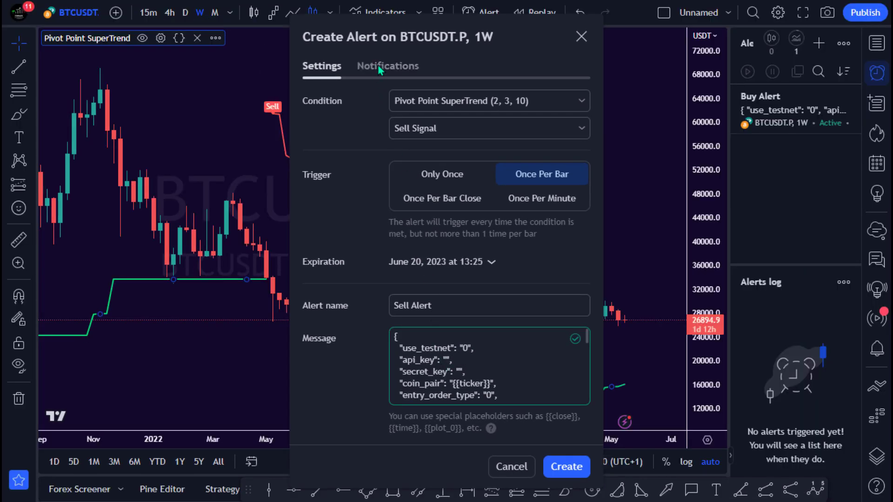
- Enable Webhook URL with the EndlessMargin webhook address and create the Sell Alert
click(388, 68)
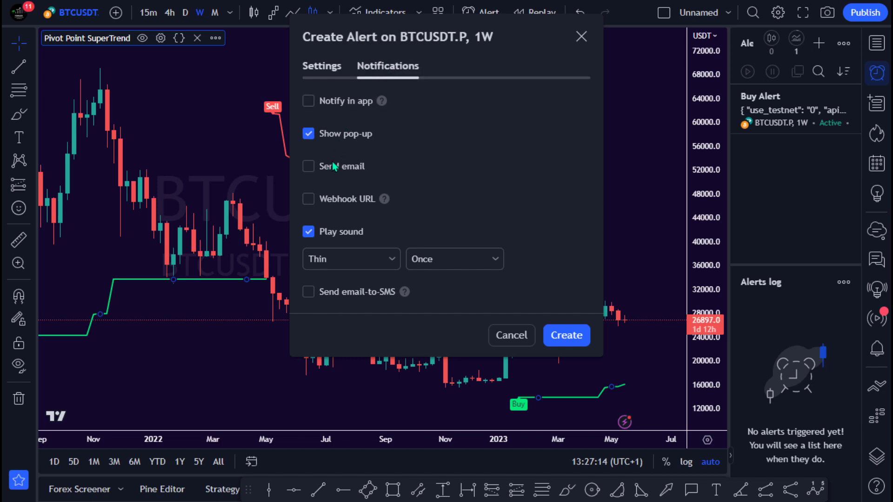
click(308, 200)
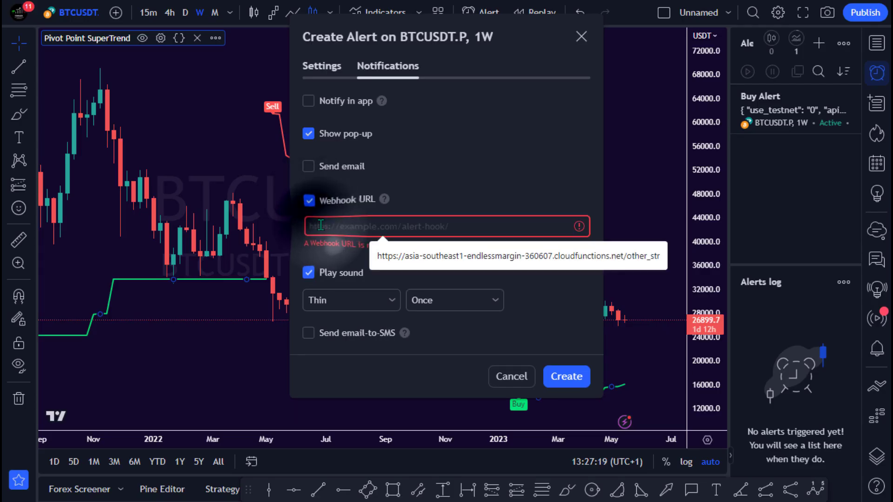
right_click(320, 225)
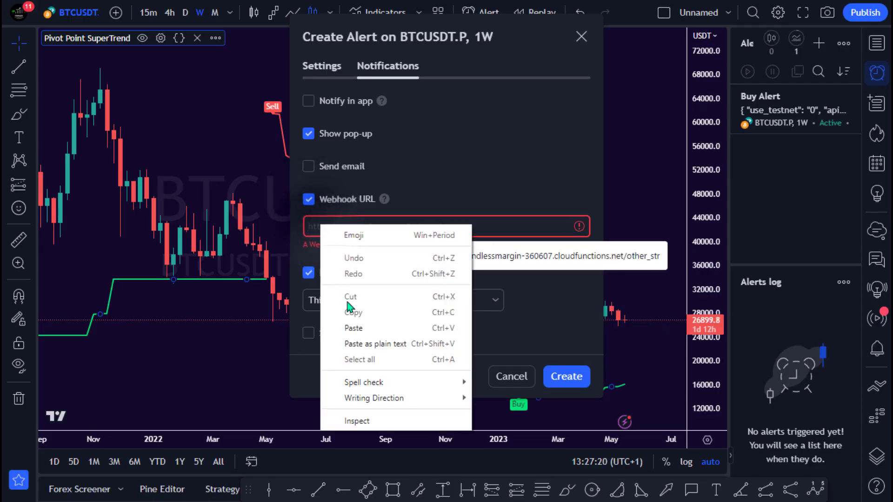
click(360, 342)
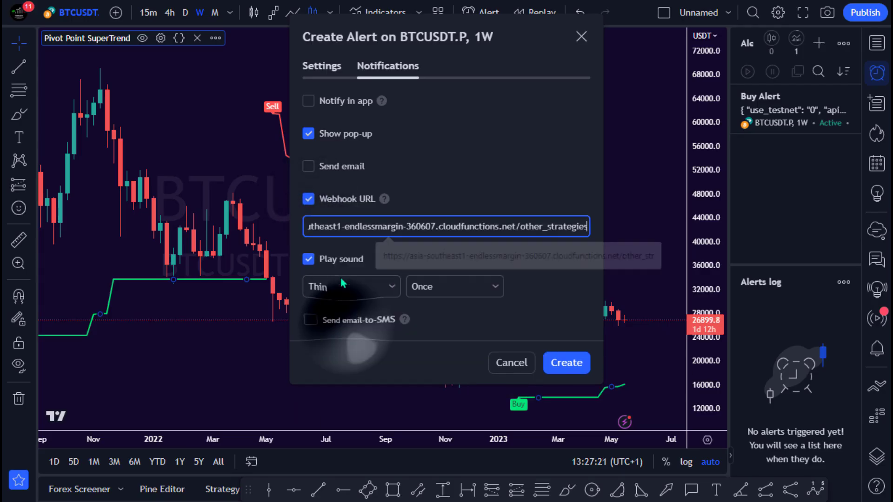
click(566, 363)
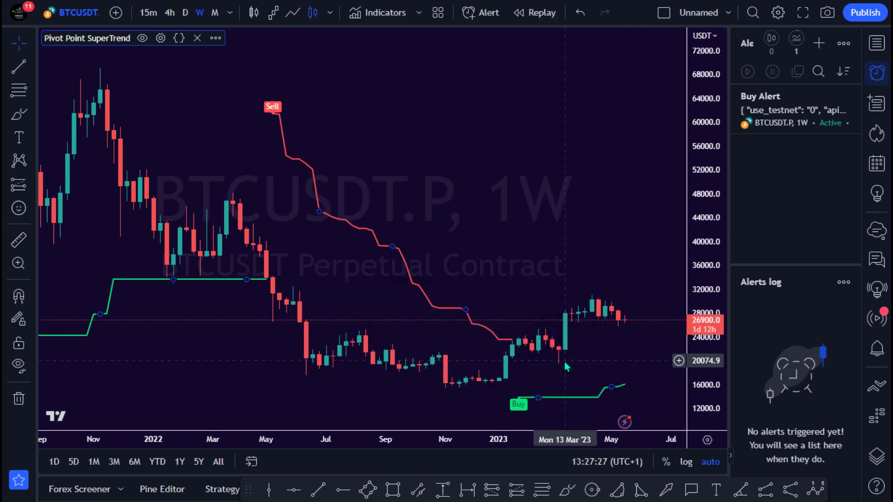
mouse_move(779, 110)
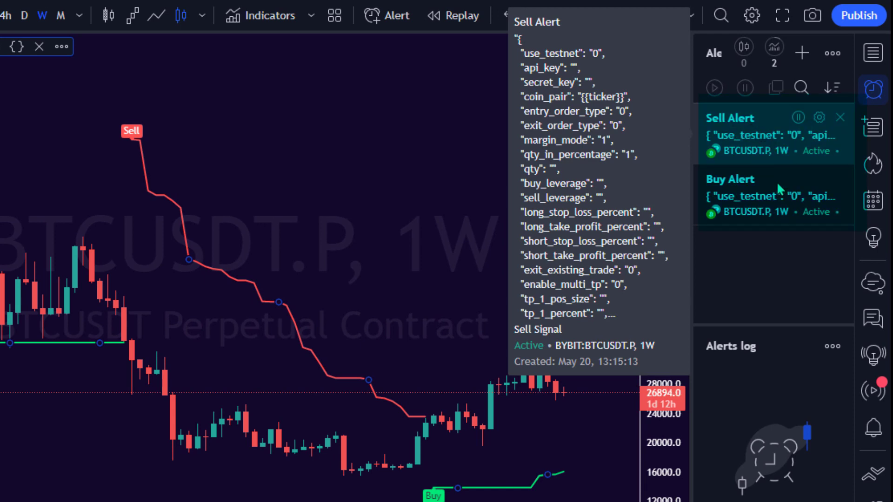
mouse_move(768, 221)
mouse_move(729, 135)
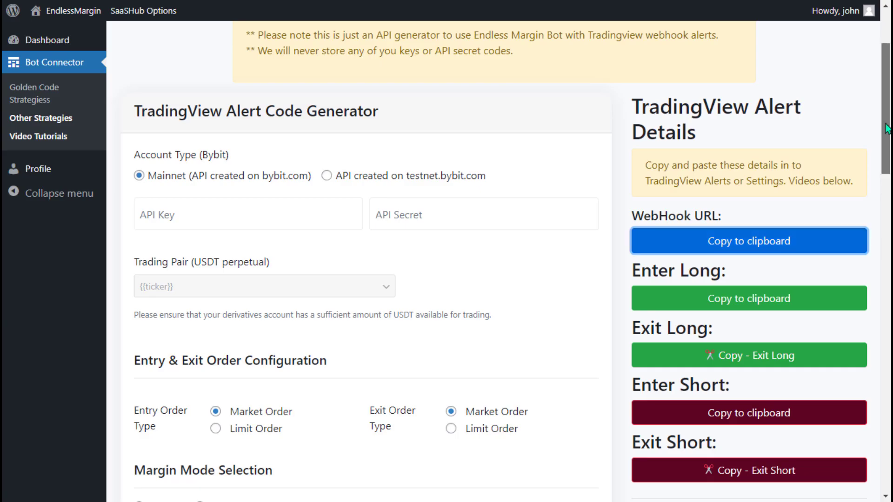
scroll(885, 106, up, 4)
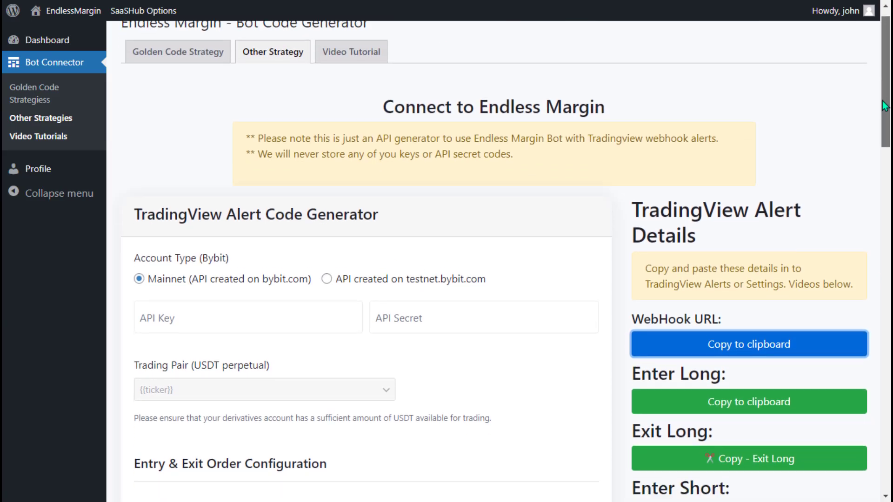
- Scroll the EndlessMargin page down toward the Other Strategy section
drag(885, 106, 863, 87)
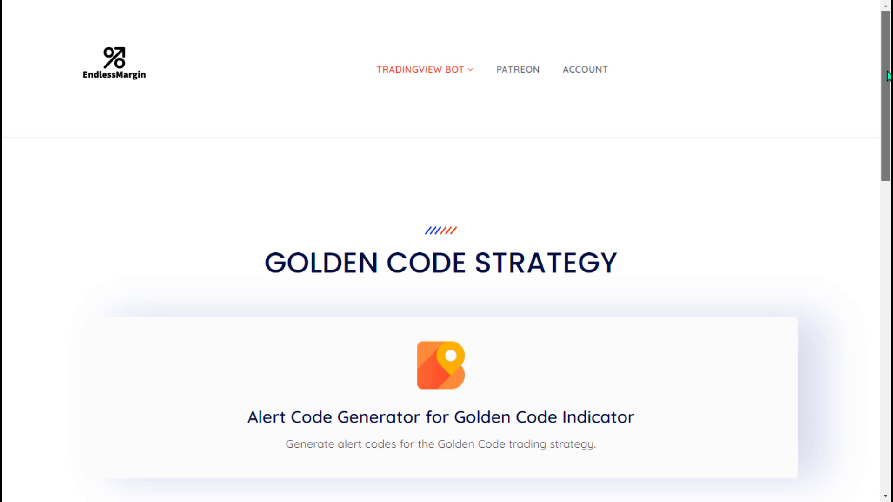